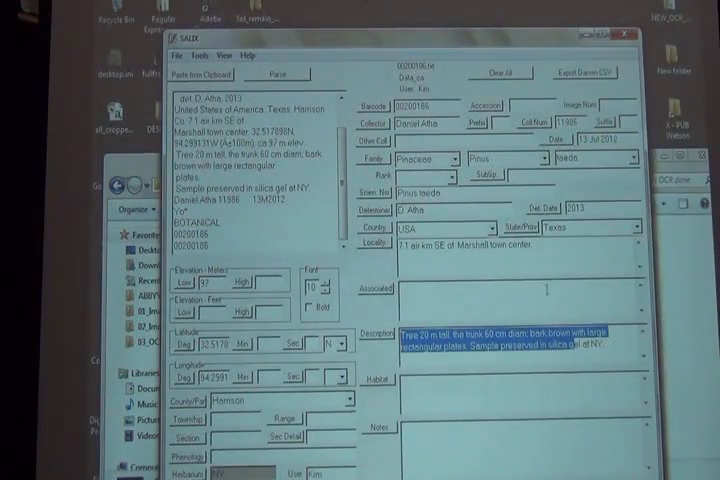
Step: Attempt the Darwin Core CSV export and cancel it at the longitude hemisphere prompt
left_click(598, 72)
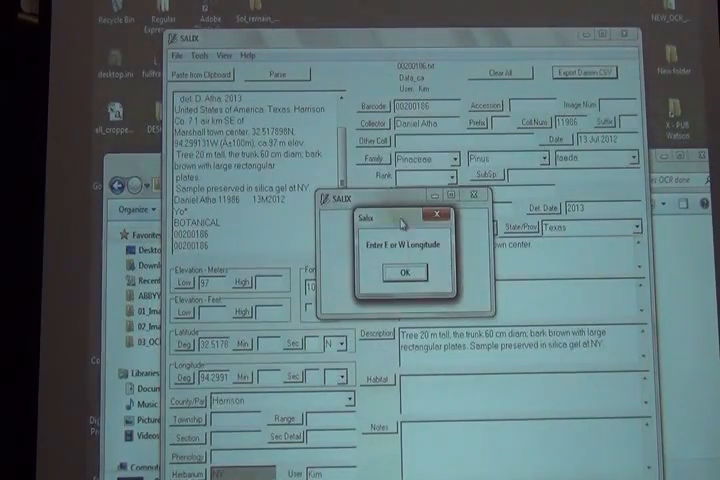
left_click_drag(403, 218, 413, 205)
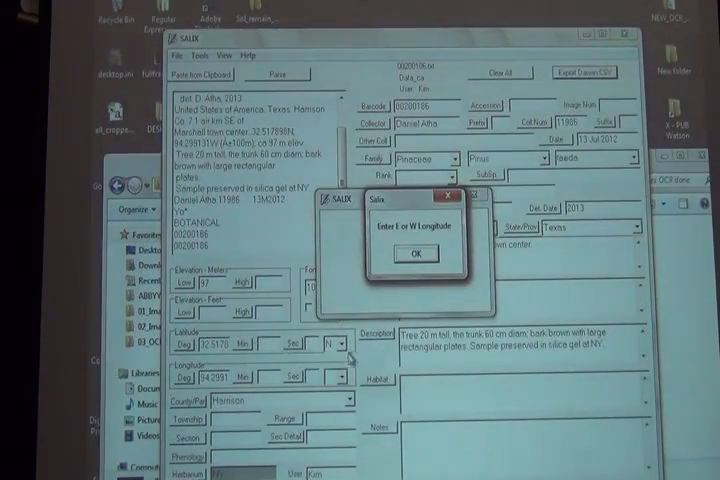
left_click(416, 255)
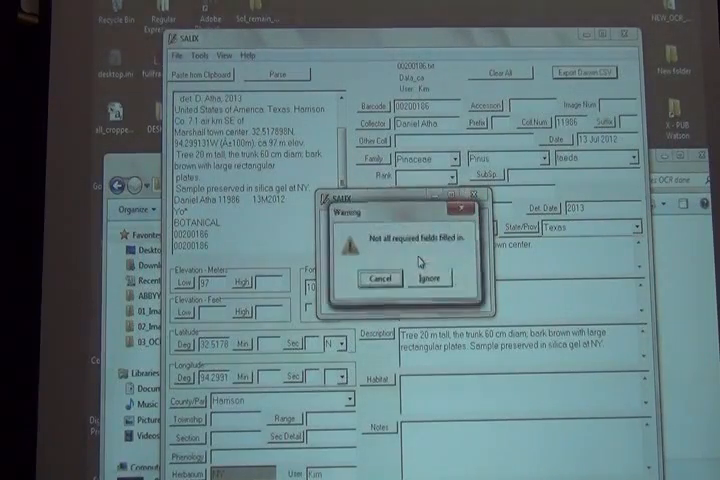
left_click(378, 280)
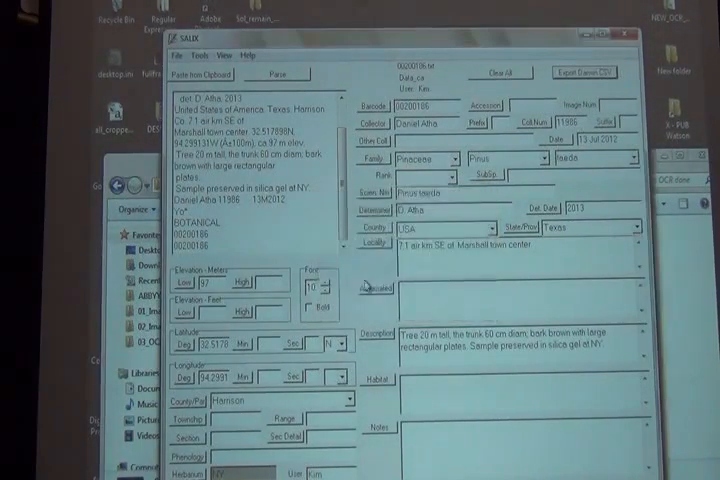
Step: Set the longitude hemisphere to W and retry the export, which rejects state Texas
left_click(340, 377)
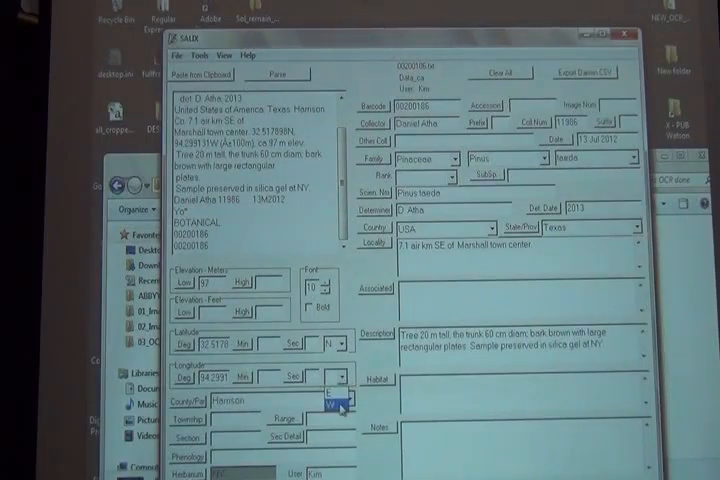
left_click(333, 394)
left_click(571, 78)
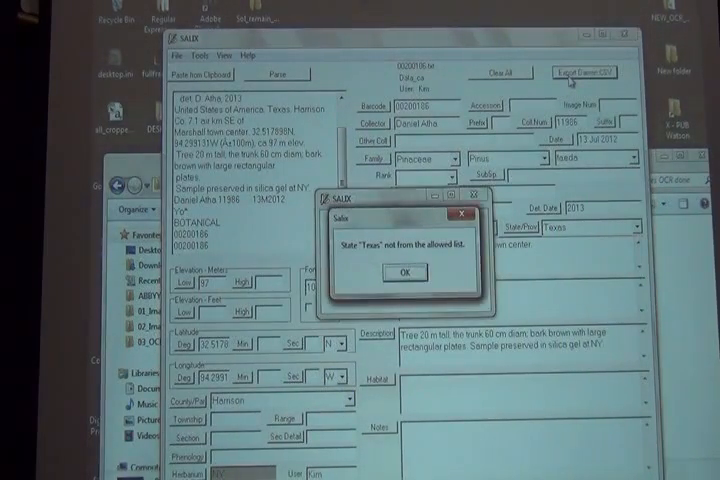
left_click_drag(400, 216, 435, 189)
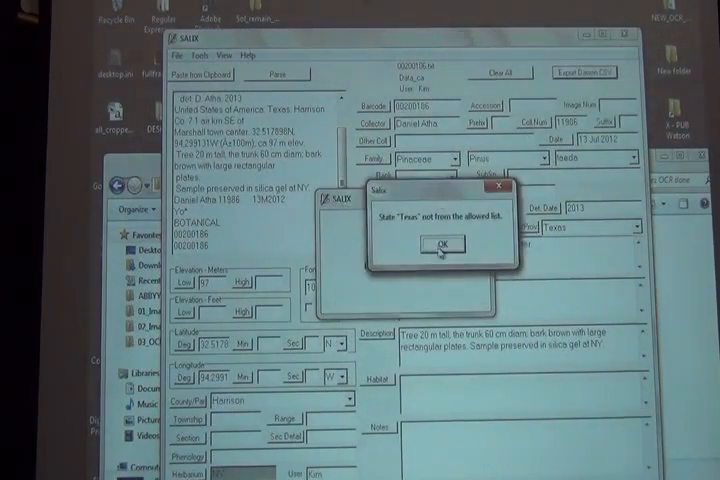
left_click(443, 246)
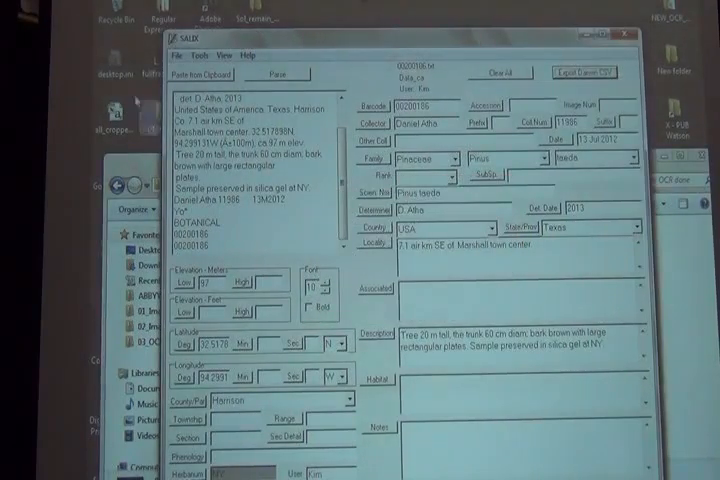
left_click(200, 56)
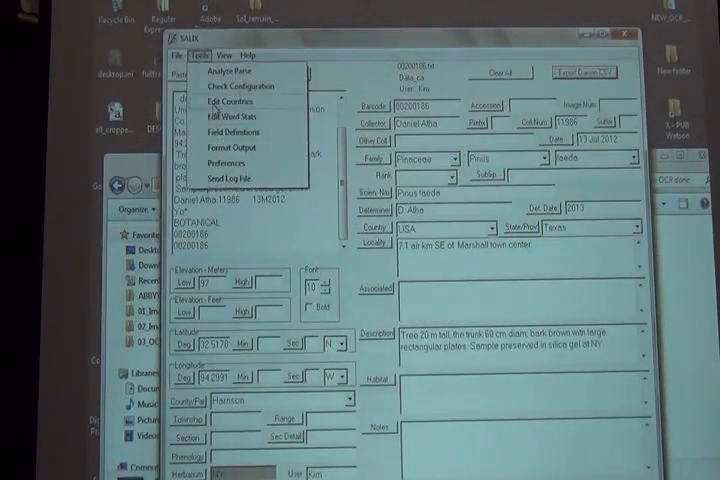
left_click(212, 102)
left_click_drag(368, 122, 358, 262)
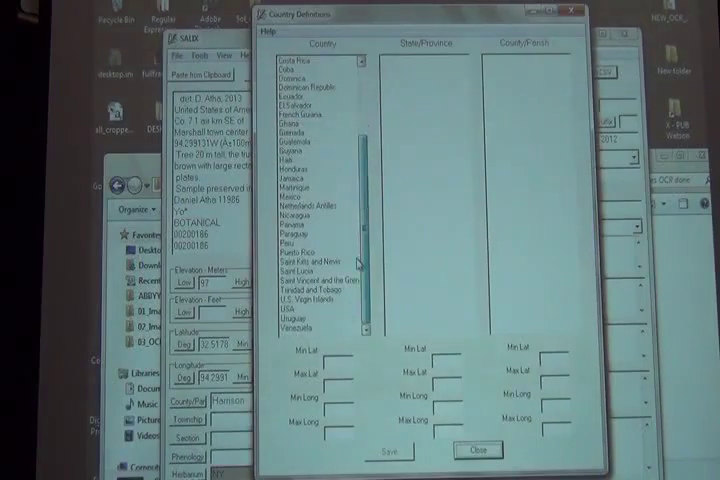
left_click(290, 309)
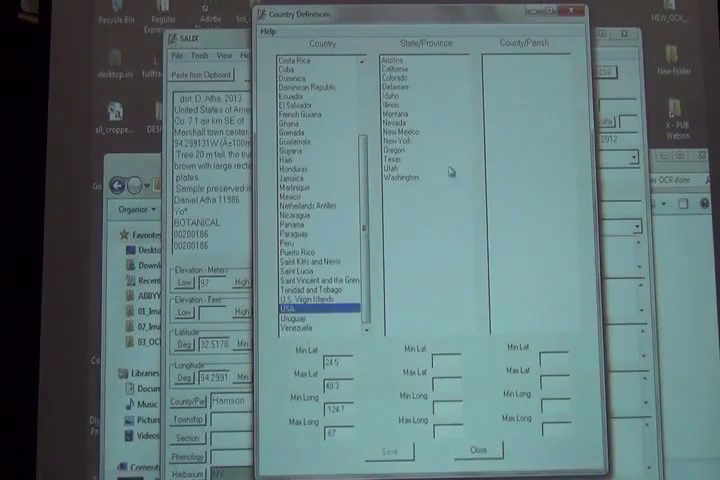
left_click(397, 159)
left_click(297, 310)
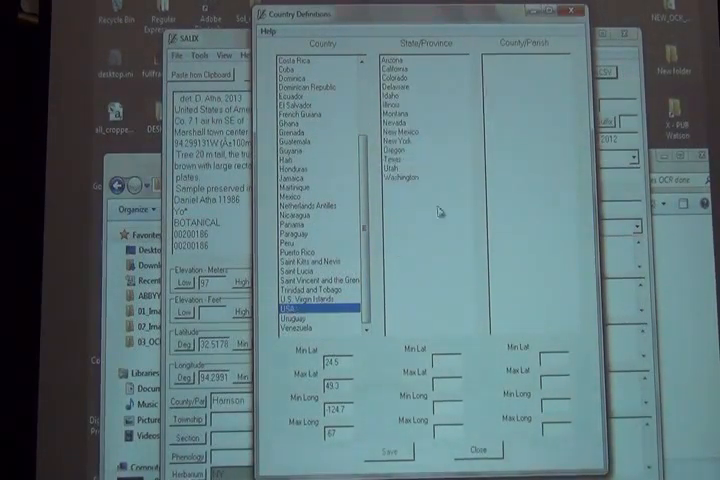
left_click(420, 159)
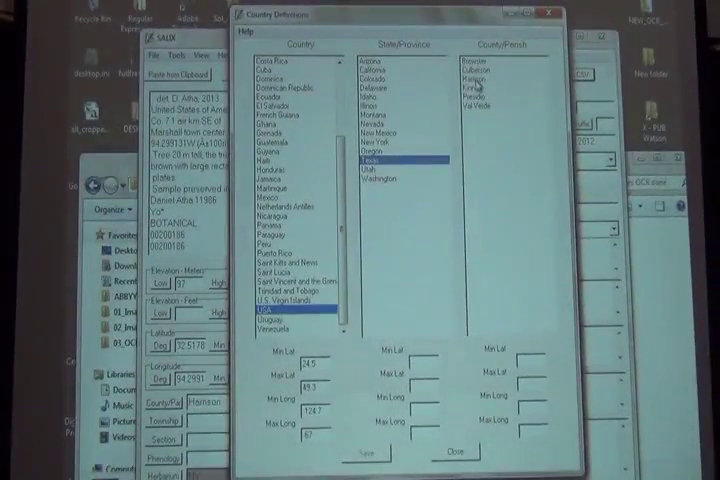
left_click(476, 79)
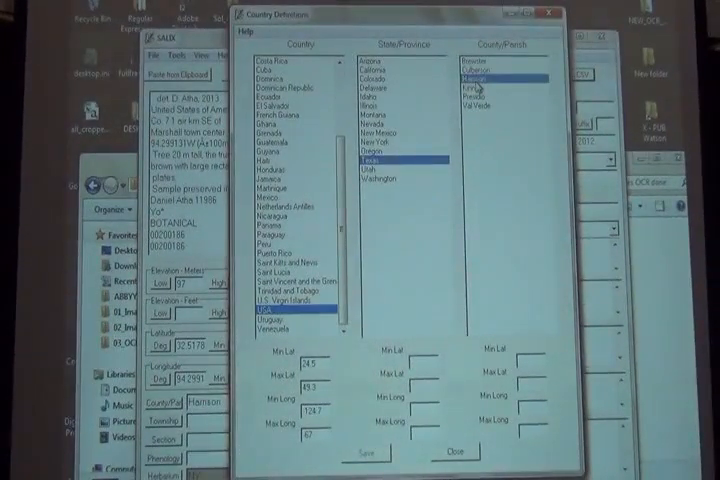
left_click(454, 453)
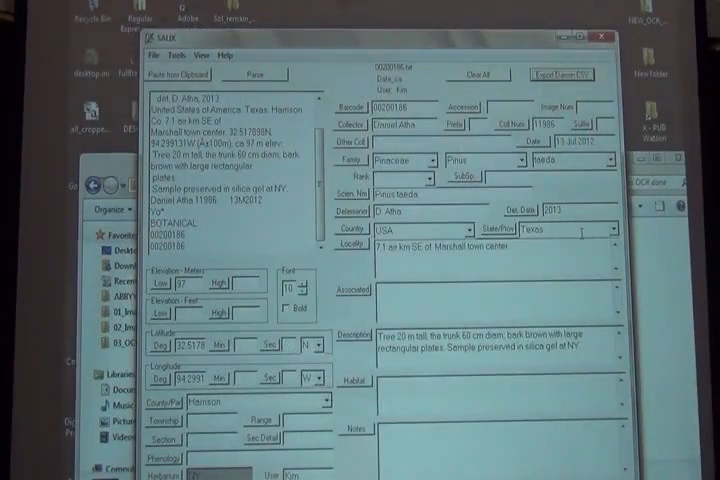
Step: Clear the country and state fields and set the country to USA, dismissing an access violation
left_click(540, 229)
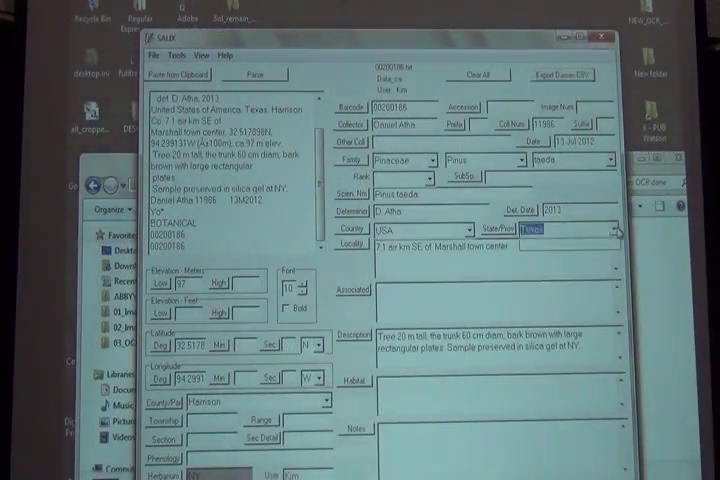
left_click(350, 229)
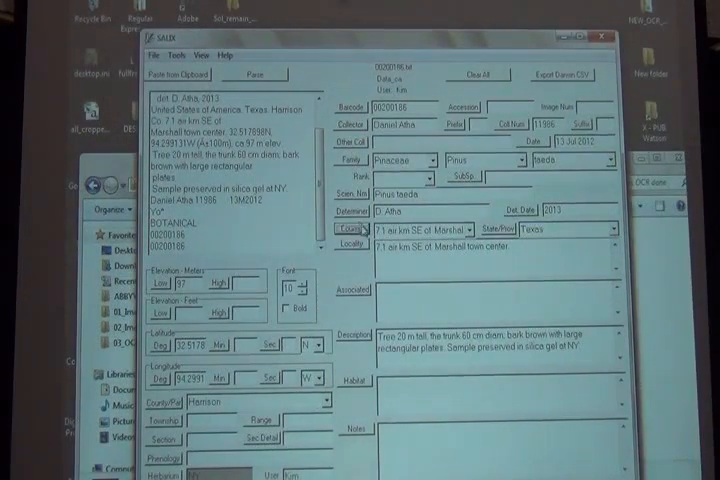
key("Delete")
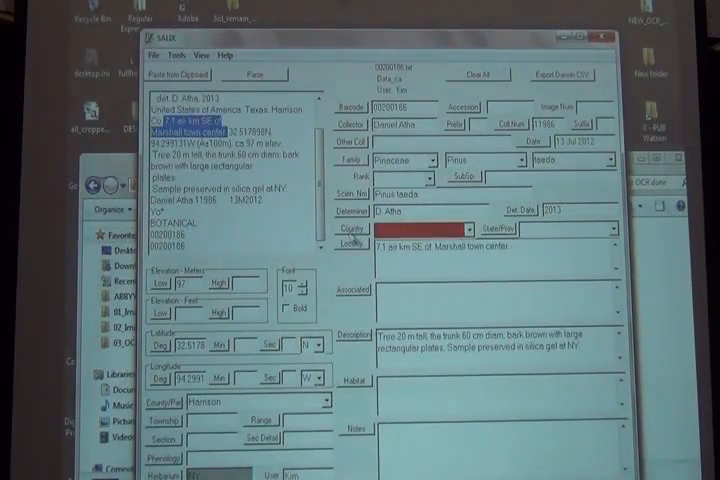
left_click(469, 229)
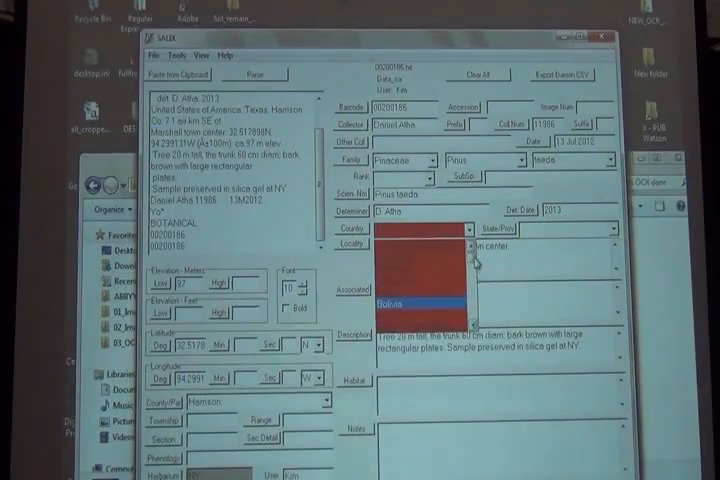
left_click(434, 302)
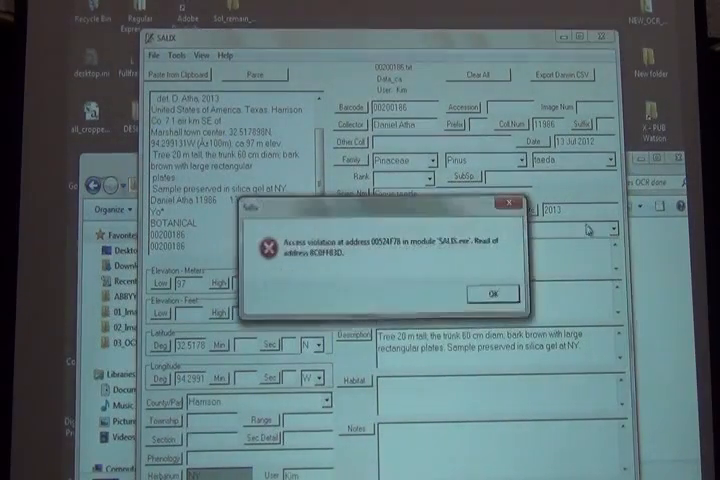
left_click(489, 295)
left_click(568, 230)
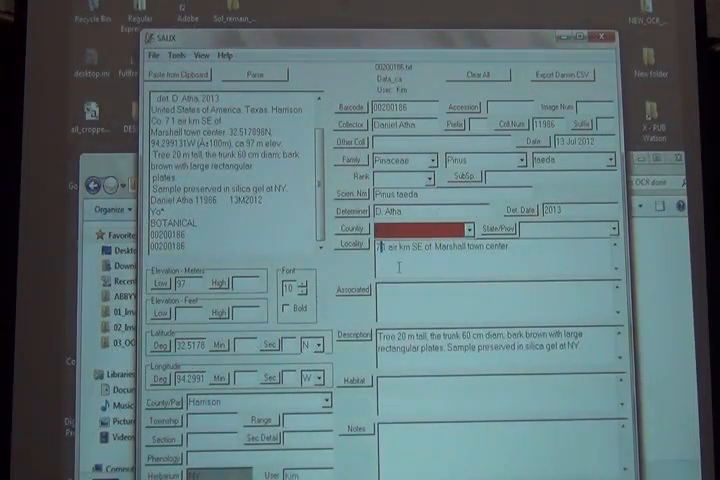
Step: Retry the Darwin Core export, ignoring missing fields; it rejects county Harrison
left_click(558, 76)
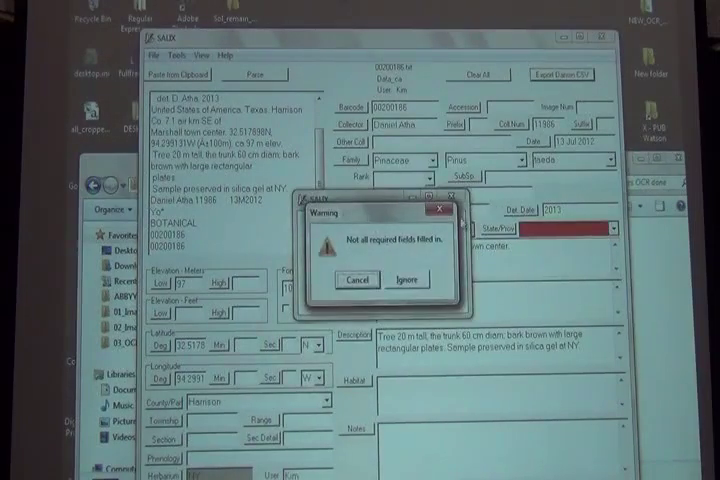
left_click(407, 281)
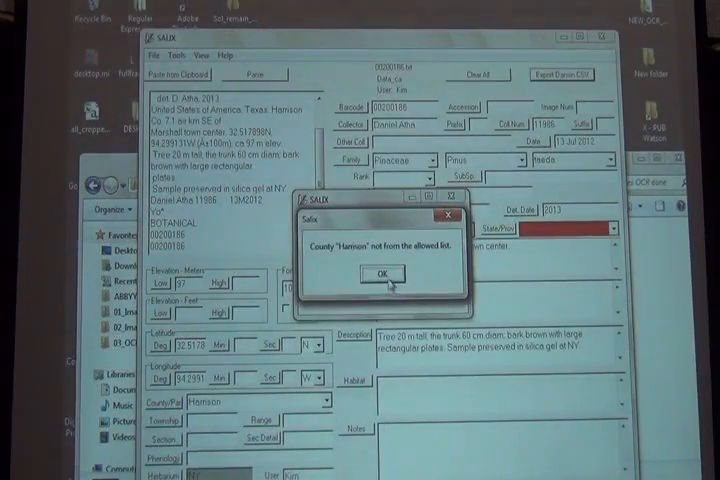
left_click(383, 276)
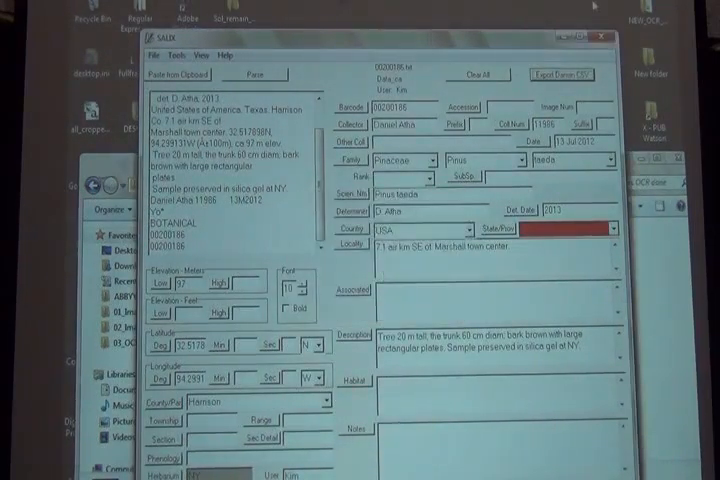
Step: Close the specimen image folder and move the SALIX form lower on screen
left_click(110, 165)
left_click_drag(354, 145, 176, 133)
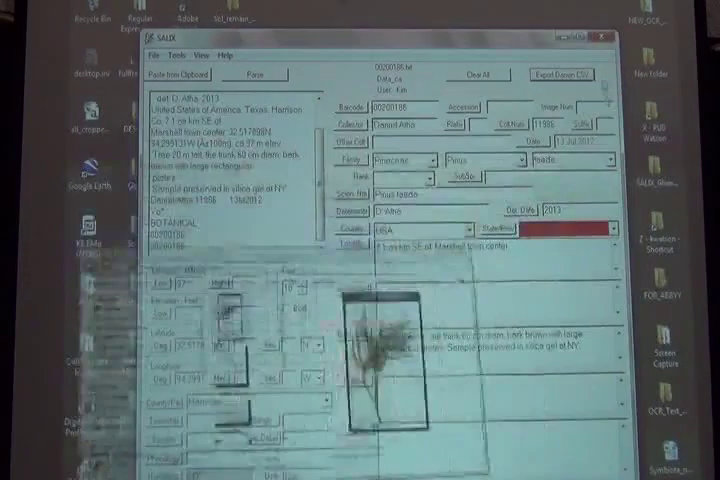
left_click(645, 106)
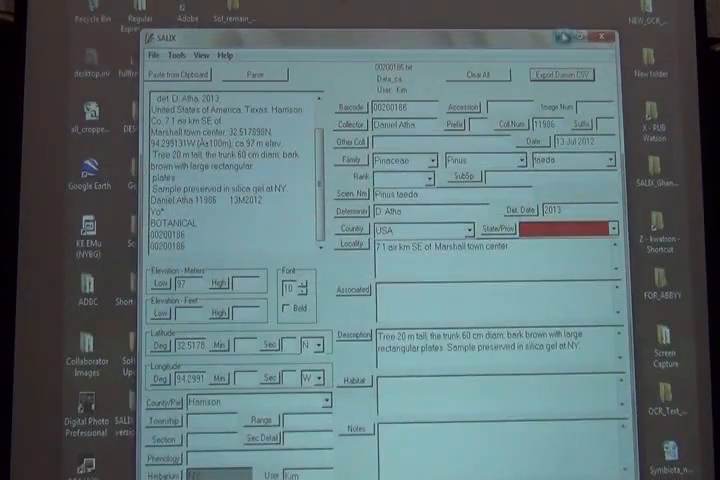
left_click_drag(315, 37, 305, 235)
Step: Browse SALIX_Workshop > SALIX in Explorer, then close the window
double_click(373, 70)
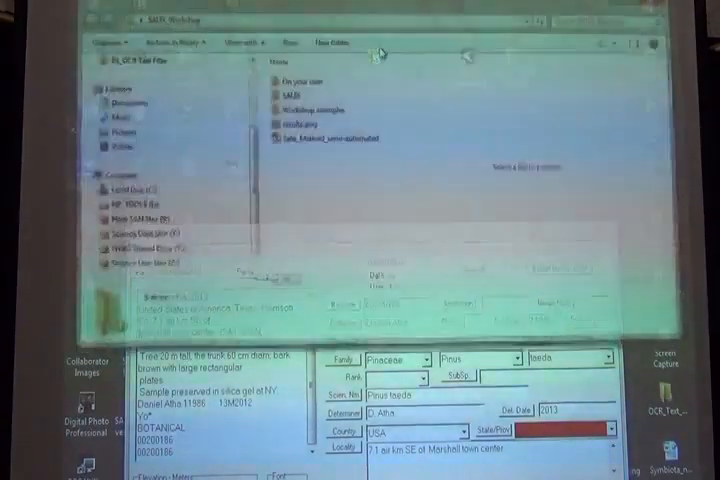
double_click(287, 97)
mouse_move(376, 122)
left_mouse_down()
mouse_move(368, 197)
mouse_move(372, 268)
mouse_move(395, 77)
left_mouse_up()
key("alt+F4")
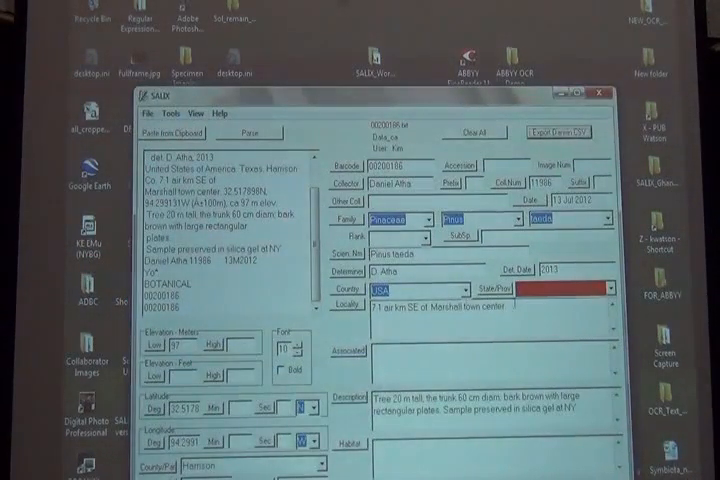
Step: Parse the Atha label into the fields and pick a country, dismissing the access-violation error
left_click_drag(146, 179, 222, 191)
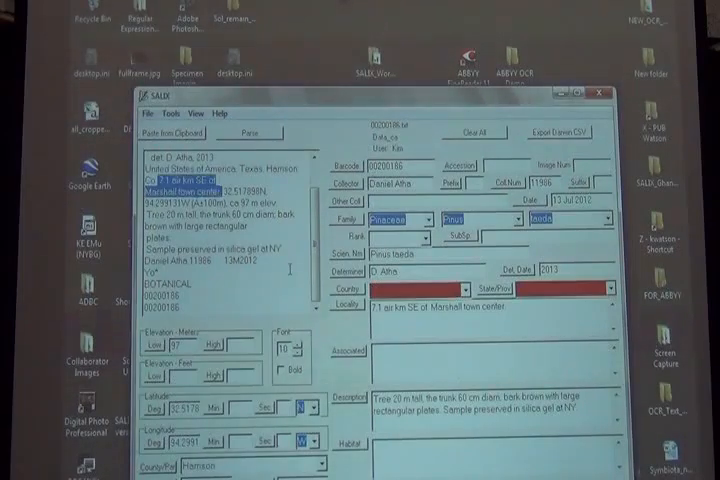
left_click(250, 133)
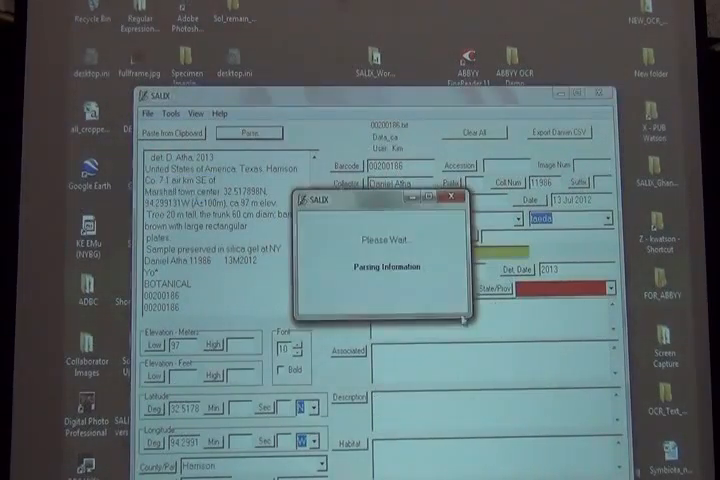
left_click(465, 289)
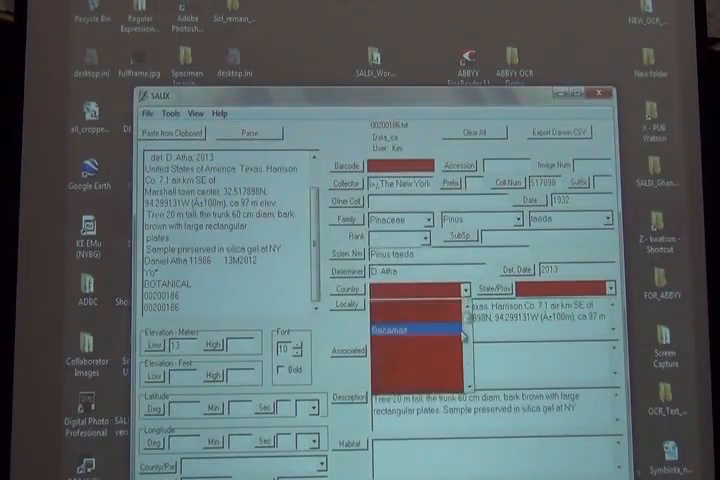
left_click(440, 379)
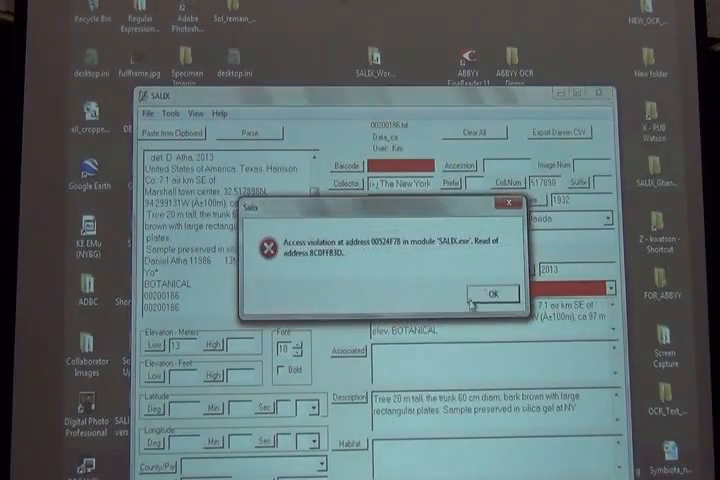
left_click(493, 298)
Step: Close SALIX and open the SALIX_Workshop folder from the desktop
left_click(598, 93)
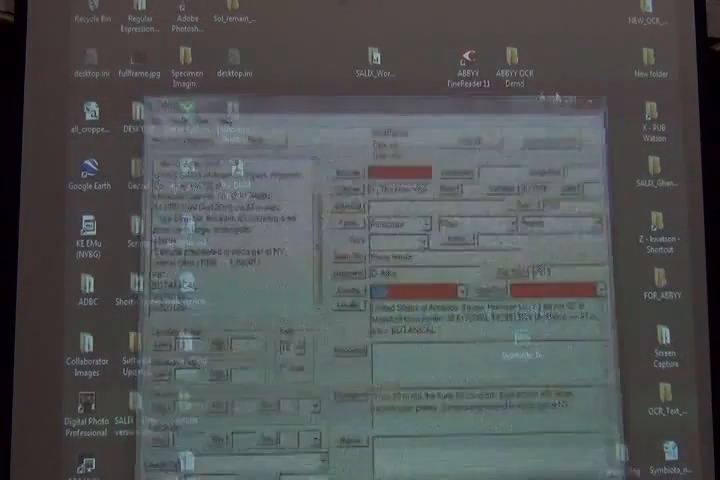
double_click(374, 61)
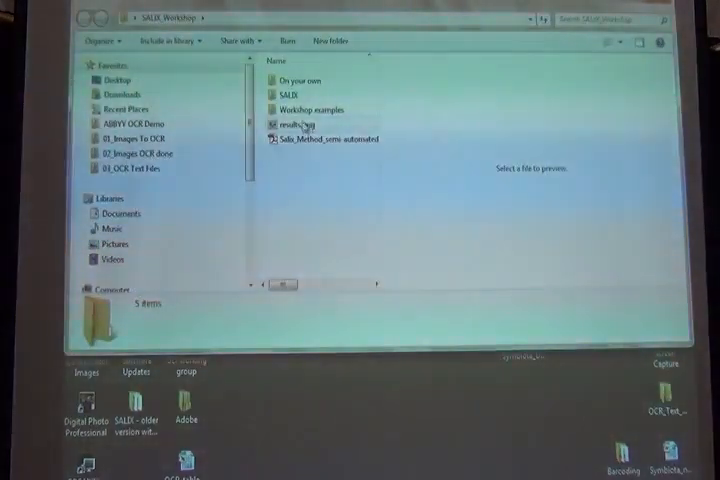
Step: Launch SALIX.exe from the SALIX folder, keeping Kim as the current user
double_click(293, 97)
mouse_move(376, 121)
left_mouse_down()
mouse_move(374, 209)
mouse_move(363, 228)
left_mouse_up()
left_click(292, 221)
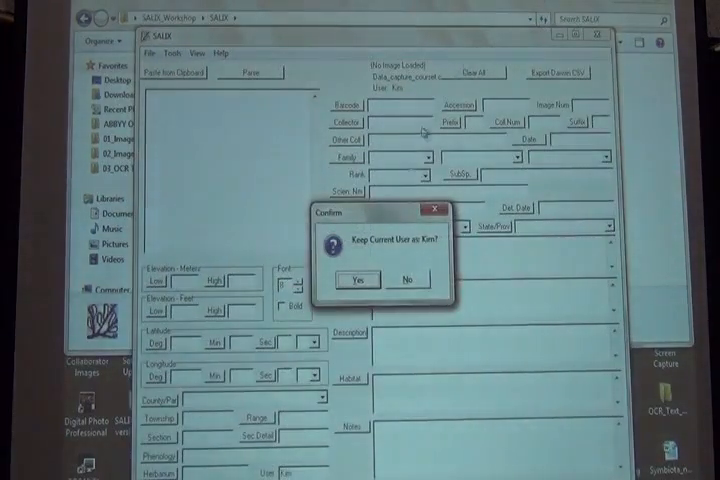
left_click(358, 280)
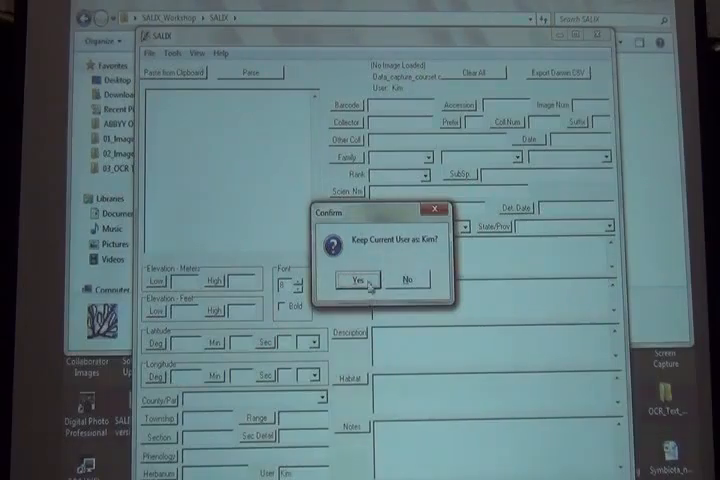
left_click(366, 282)
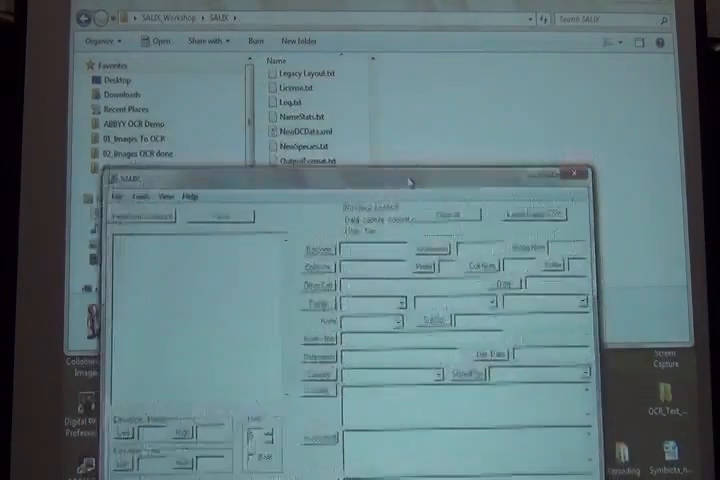
Step: Move the SALIX window down and reopen the SALIX_Workshop folder
left_click_drag(435, 41, 406, 209)
left_click(385, 68)
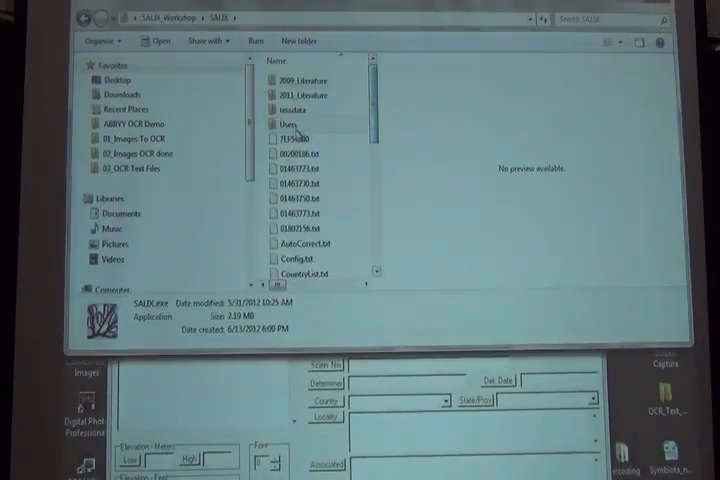
double_click(390, 64)
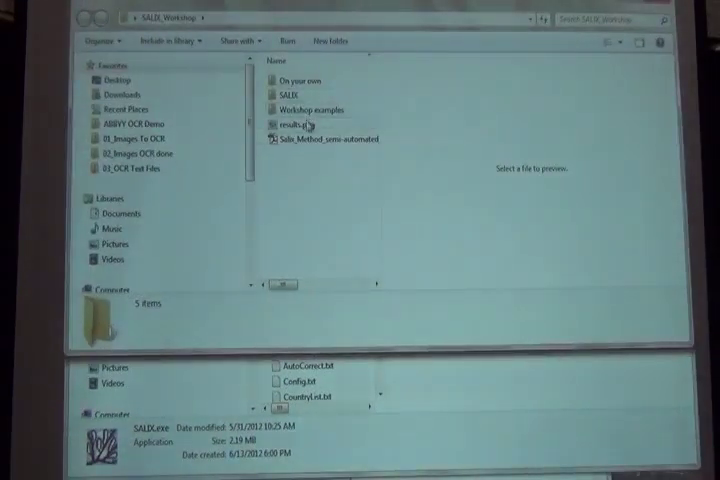
Step: Preview the Salix_Method PDF, close the folder window, and return to SALIX
left_click(306, 141)
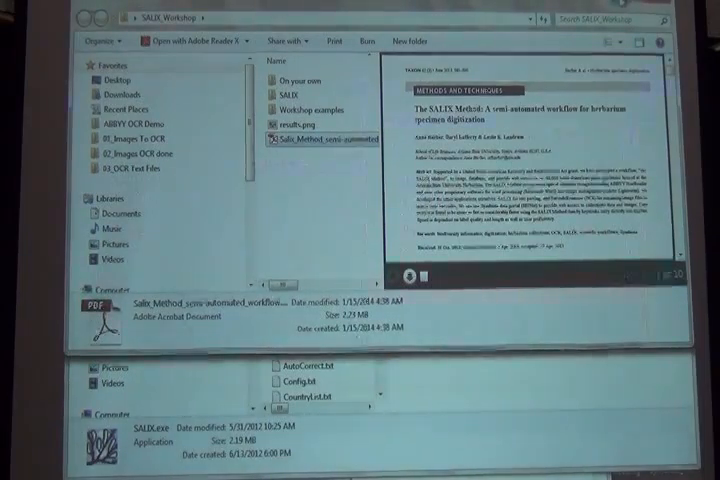
key("alt+F4")
key("Return")
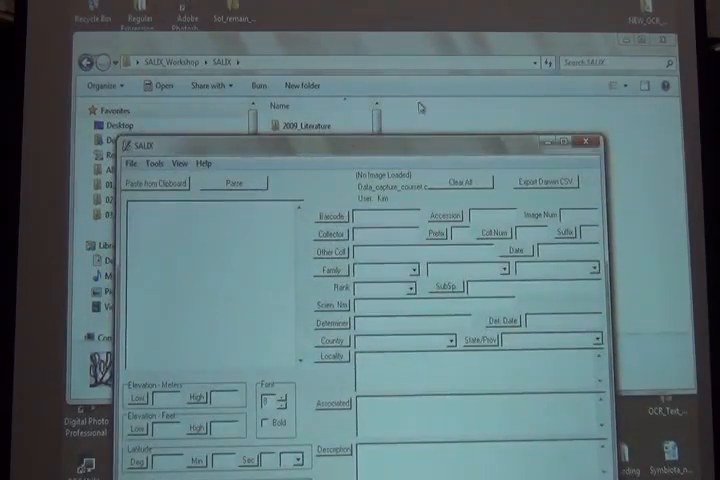
Step: Open 01463723.txt in Notepad, copy all its label text, and return to SALIX
left_click(366, 124)
left_click(305, 215)
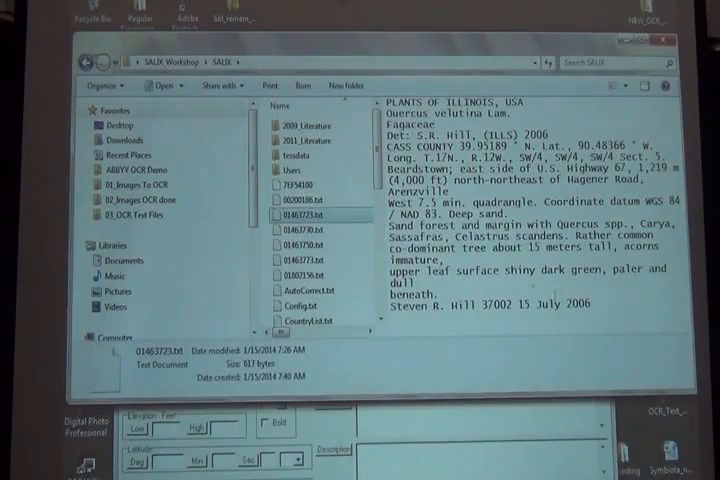
double_click(285, 213)
key("ctrl+a")
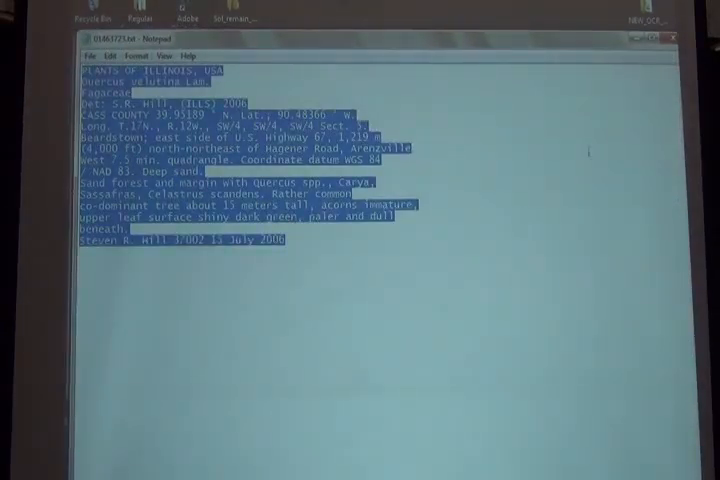
key("alt+F4")
key("alt+Tab")
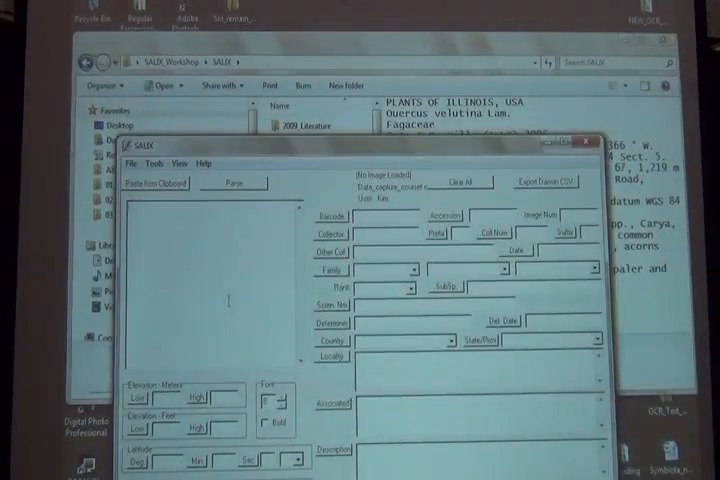
Step: Paste the Quercus velutina label and parse it into the form fields
key("ctrl+v")
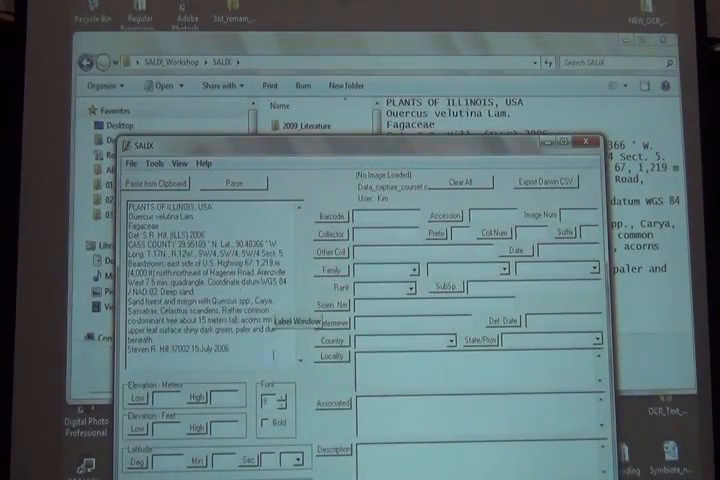
left_click(234, 183)
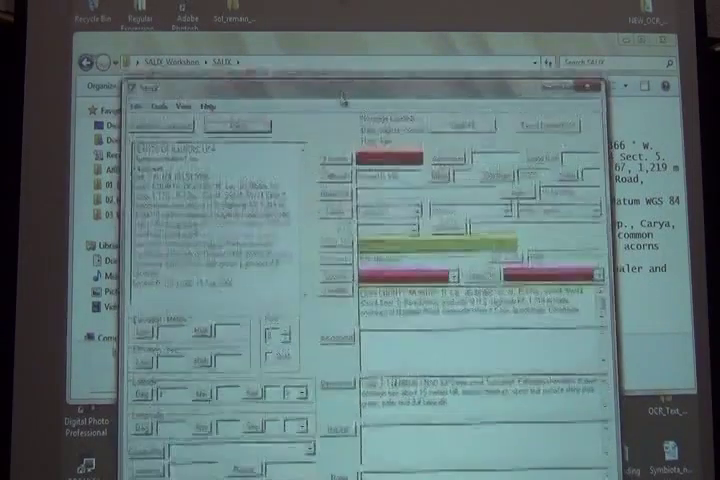
left_click_drag(338, 158, 329, 68)
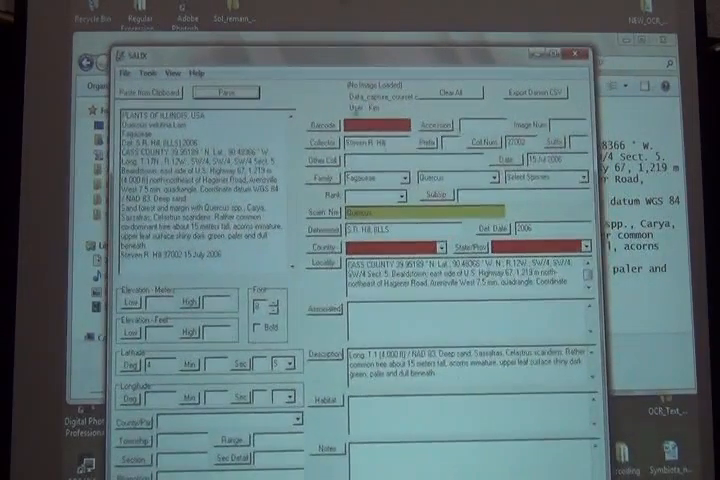
Step: Set country USA with state Illinois, then start the Darwin Core CSV export
left_click(440, 247)
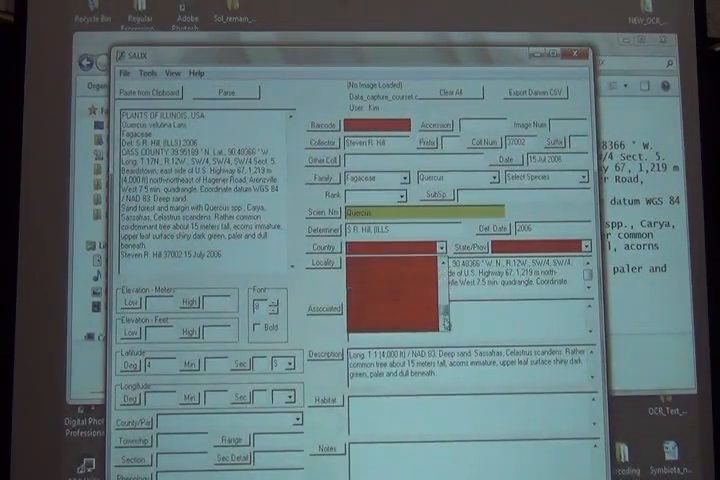
left_click(390, 320)
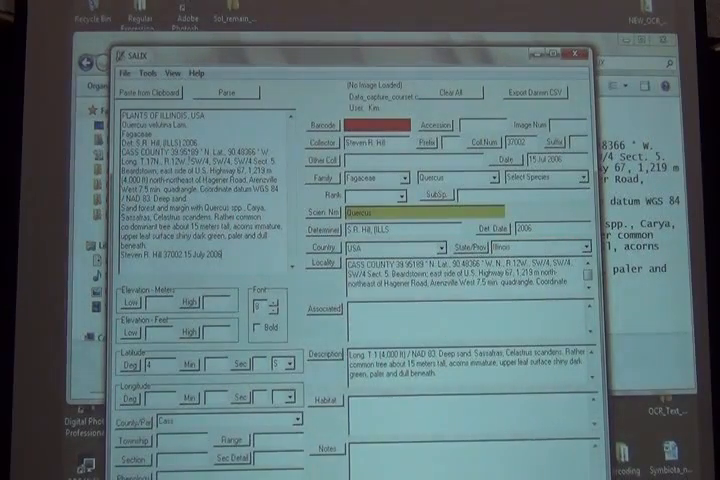
left_click(587, 247)
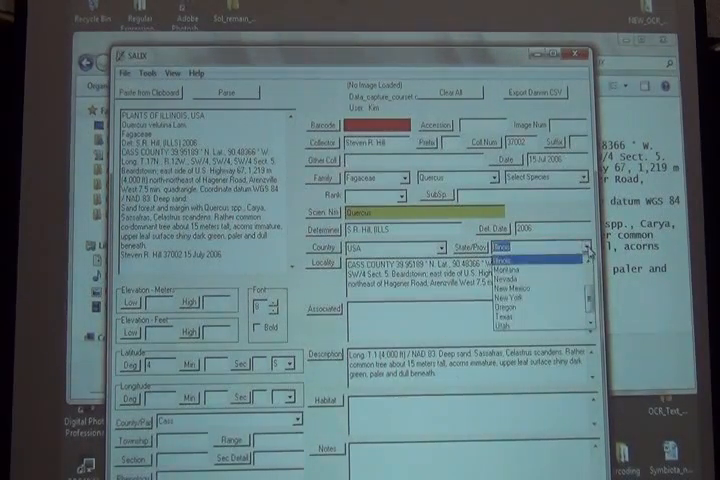
left_click(512, 259)
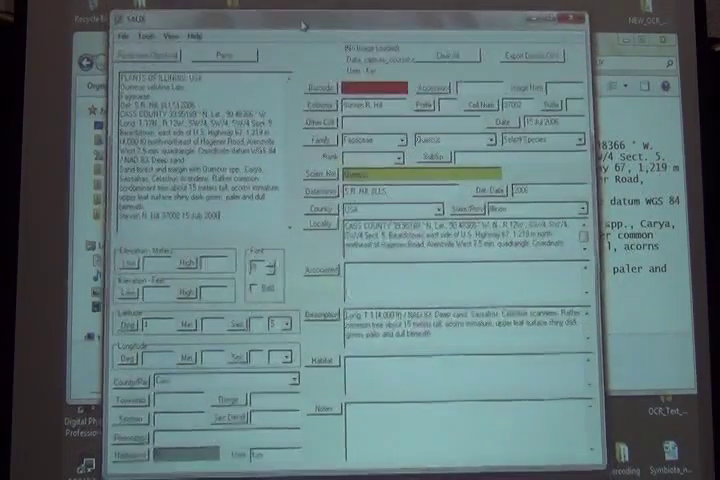
left_click_drag(303, 55, 298, 22)
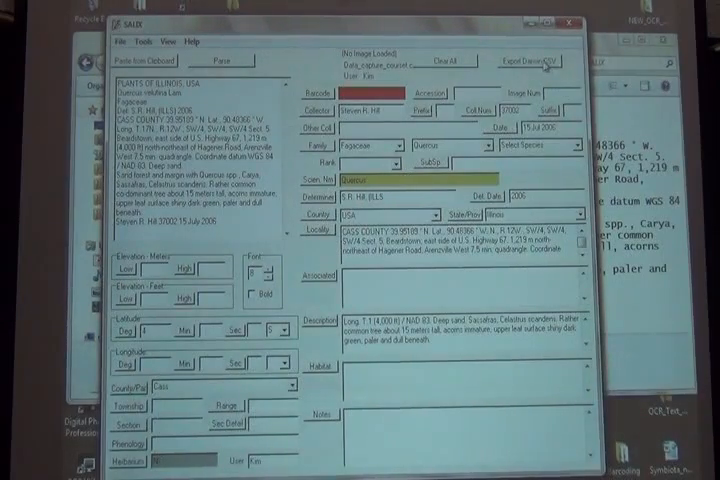
left_click(546, 62)
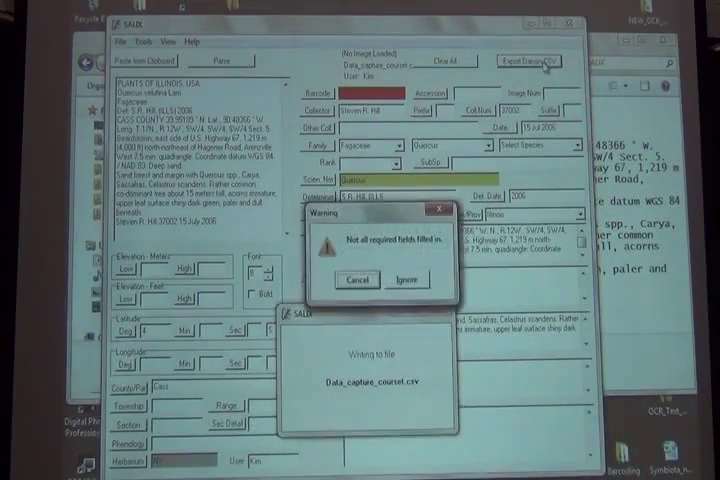
Step: Dismiss the export's missing-field, blank-species, lat/long range, barcode and determiner warnings
left_click(405, 281)
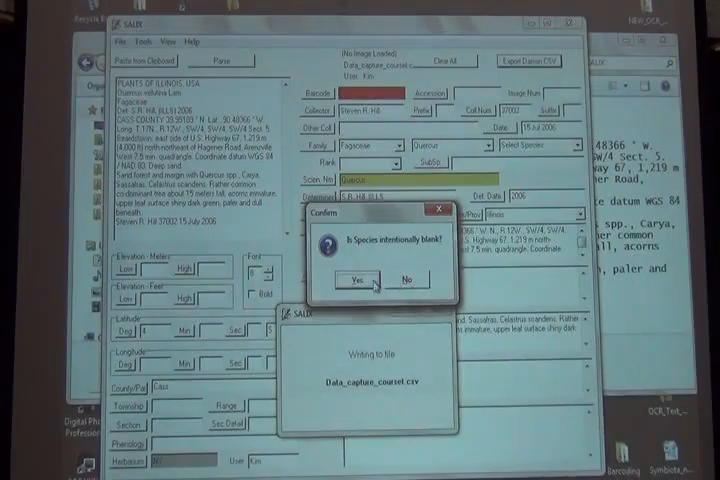
left_click(357, 280)
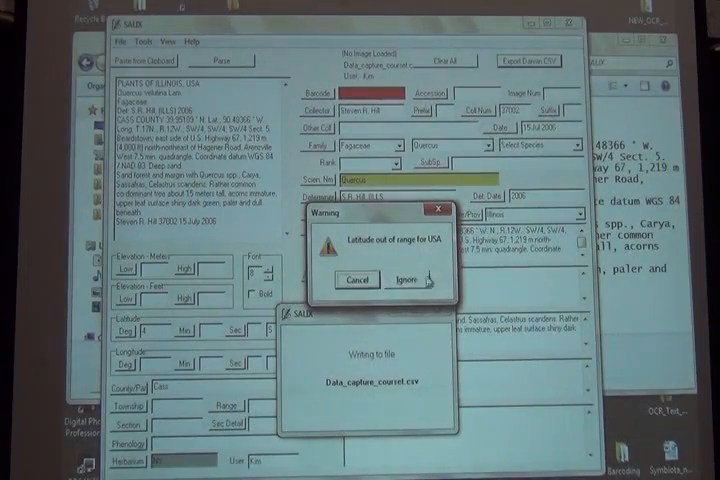
left_click(420, 284)
left_click(421, 285)
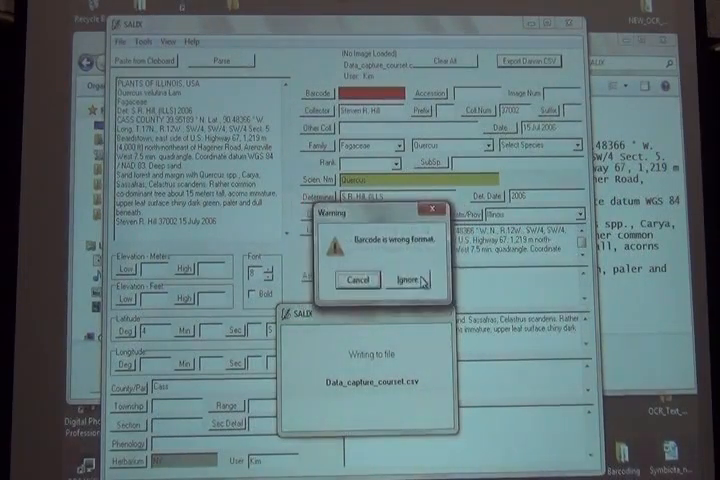
left_click(421, 285)
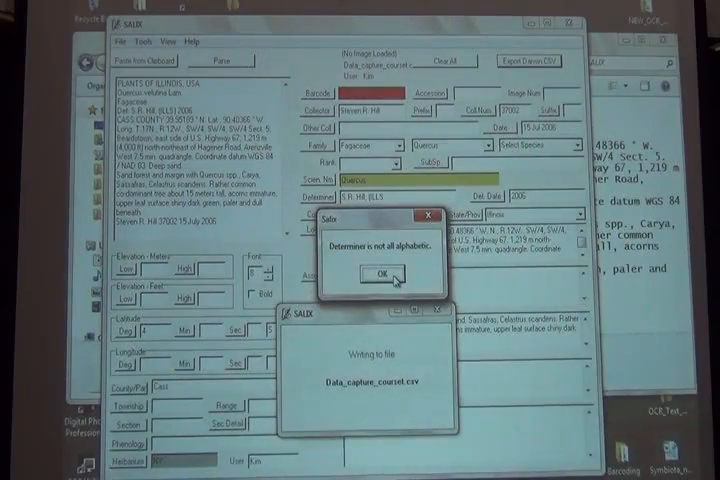
left_click(395, 276)
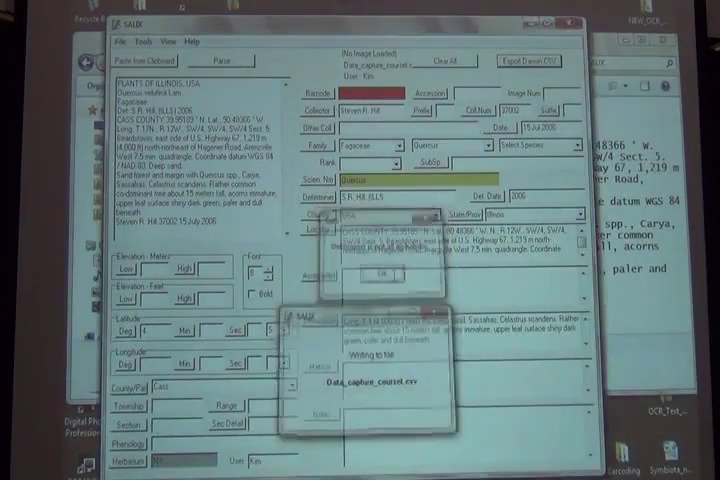
Step: Try viewing the output file and dismiss the cannot-open Data_capture_courset.csv warning
left_click(168, 41)
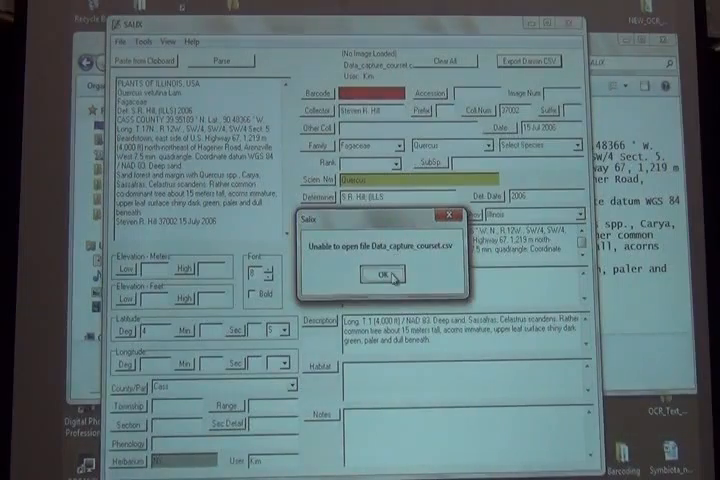
left_click(396, 277)
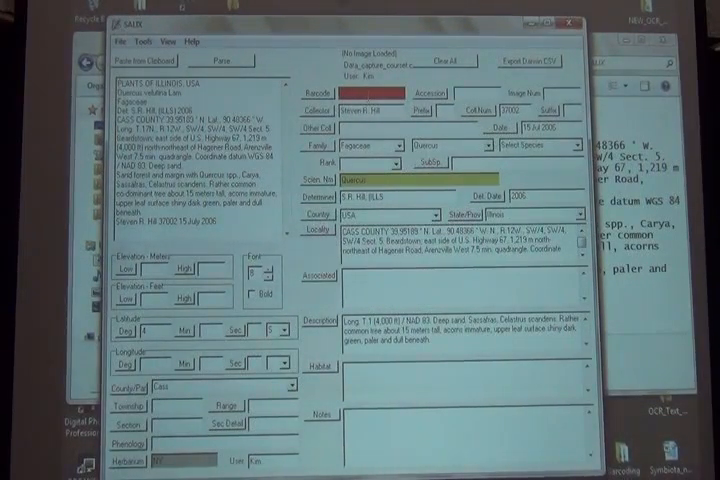
type("4790465")
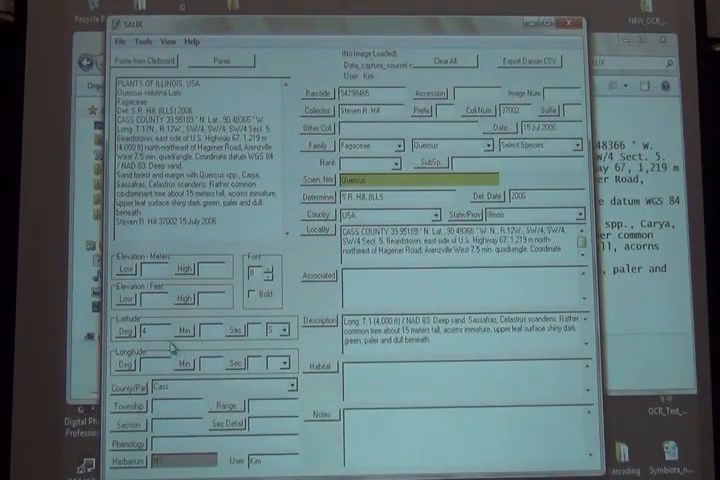
type("3")
Step: Set species abelicea and export the Quercus record to the Darwin Core CSV
key("BackSpace")
left_click(577, 146)
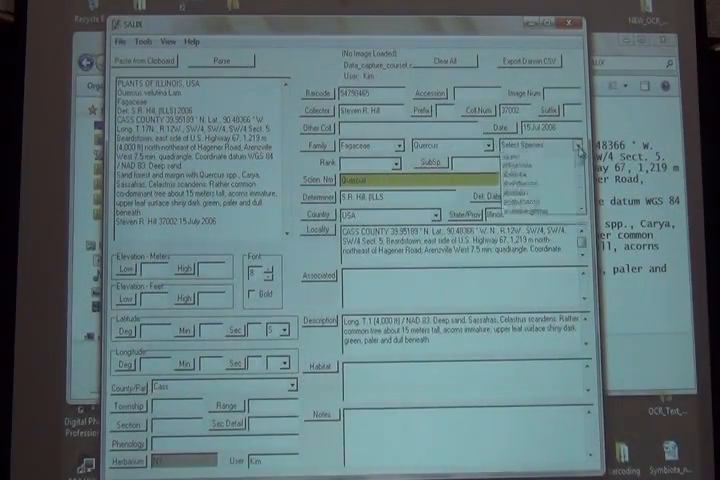
left_click(552, 184)
left_click(535, 63)
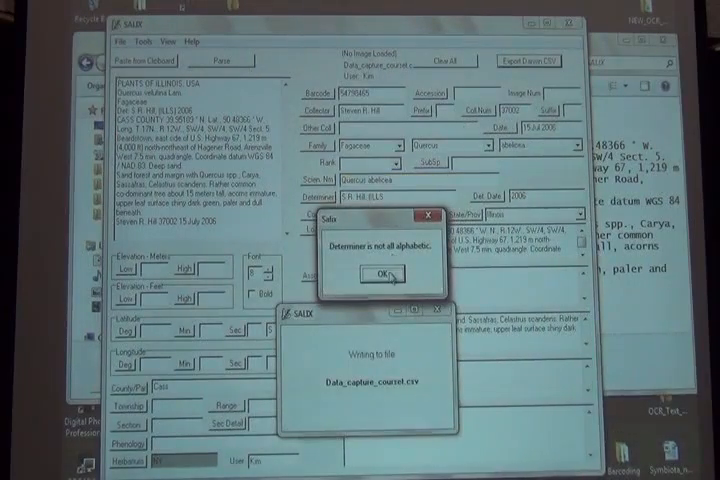
key("Return")
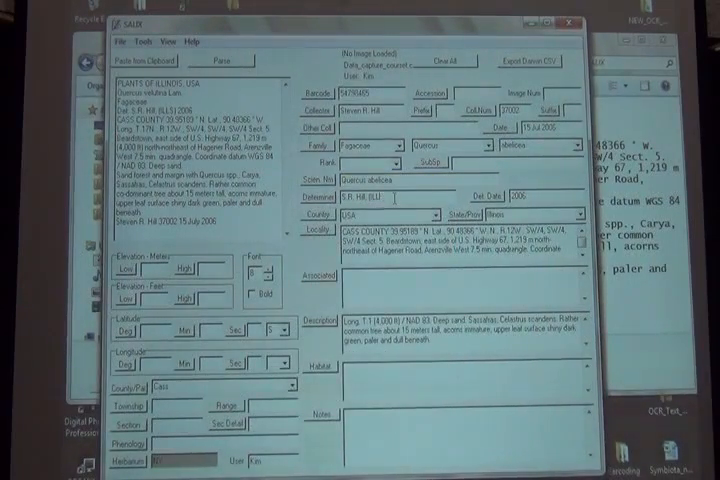
left_click(536, 60)
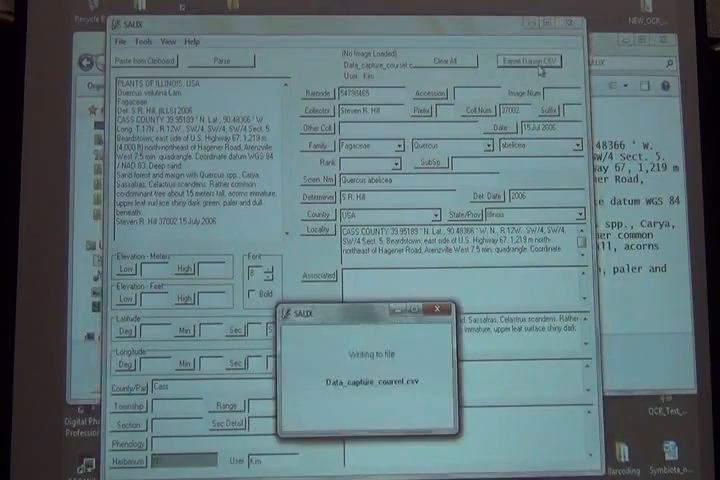
Step: Check the exported row in View > Output Preview, then switch to the folder window
left_click(169, 41)
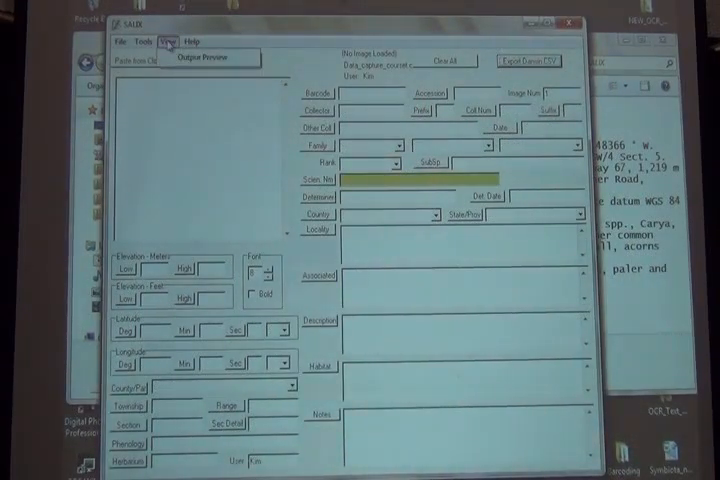
left_click(169, 42)
left_click(203, 57)
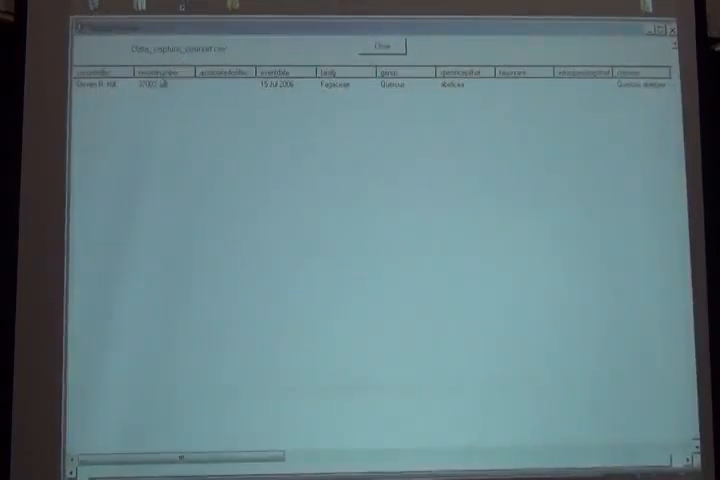
left_click(660, 30)
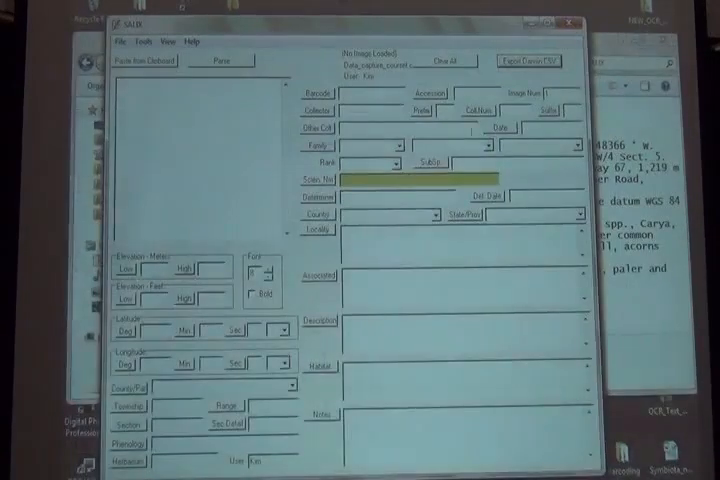
key("alt+Tab")
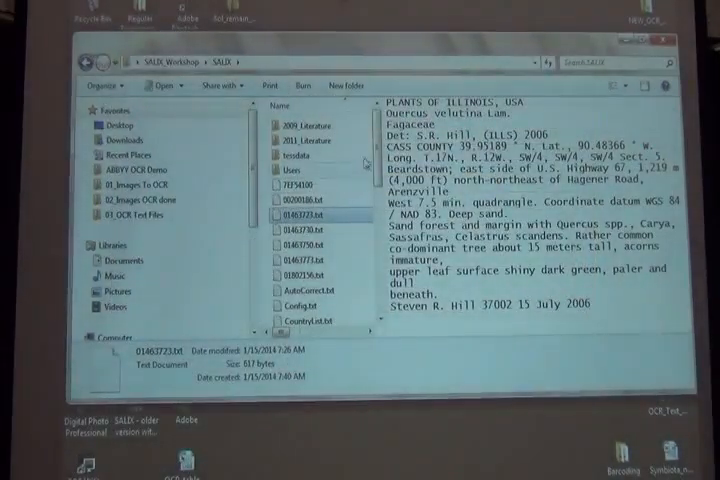
scroll(330, 180, "down", 2)
scroll(355, 204, "down", 1)
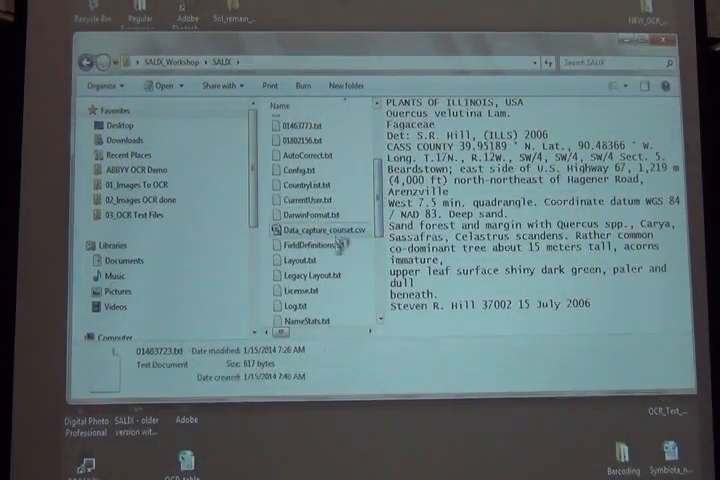
Step: Preview Data_capture_courset.csv in the SALIX folder, then launch it in Excel
left_click(338, 231)
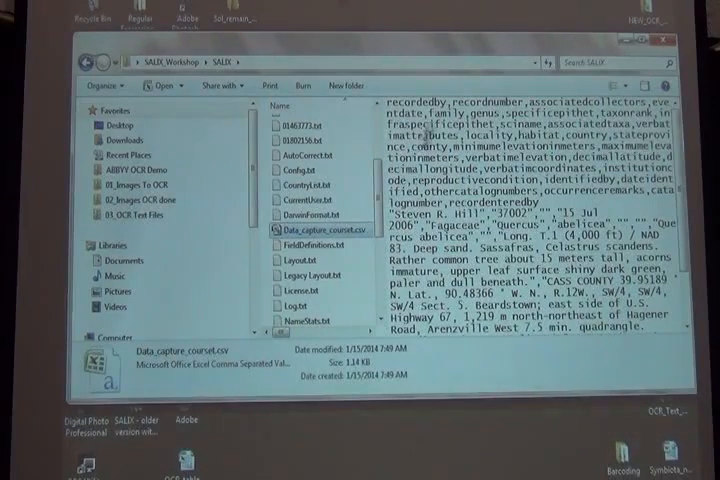
key("Return")
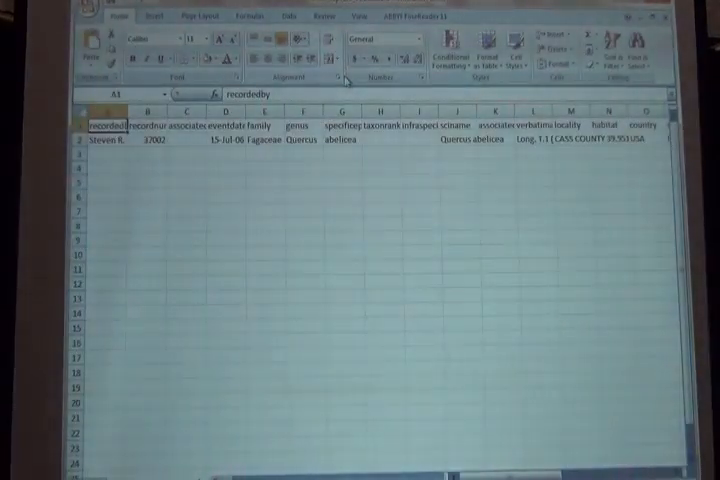
Step: AutoFit all columns so the full Quercus row with institution NY and recorder Kim is readable
left_click(80, 111)
double_click(128, 111)
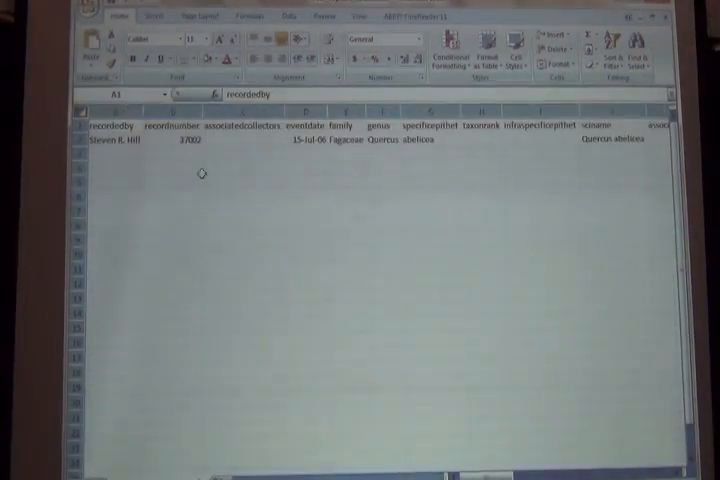
left_click(200, 171)
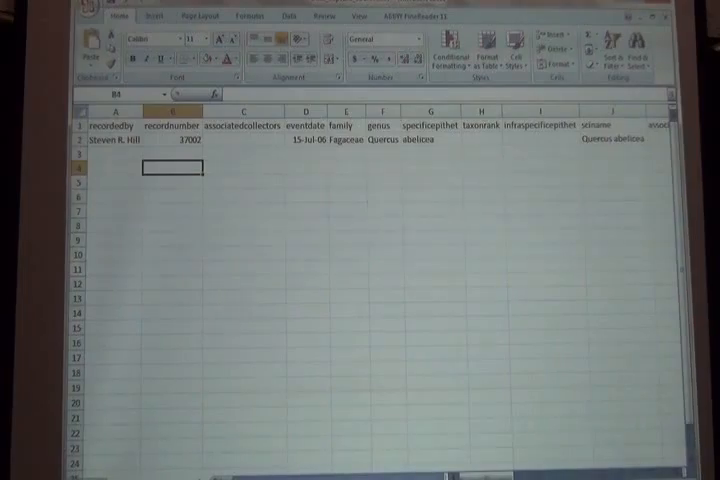
left_click_drag(480, 475, 500, 475)
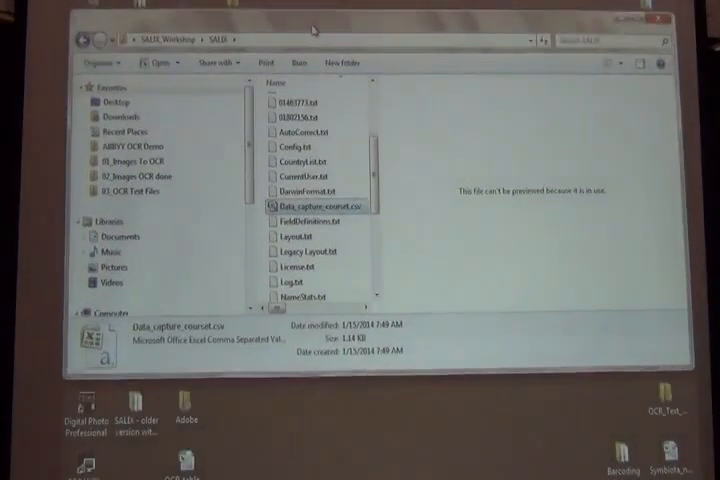
Step: Move the SALIX folder window up and preview the PlantList.txt species list, cancelling an accidental rename
left_click_drag(317, 53, 310, 7)
left_click_drag(308, 350, 308, 475)
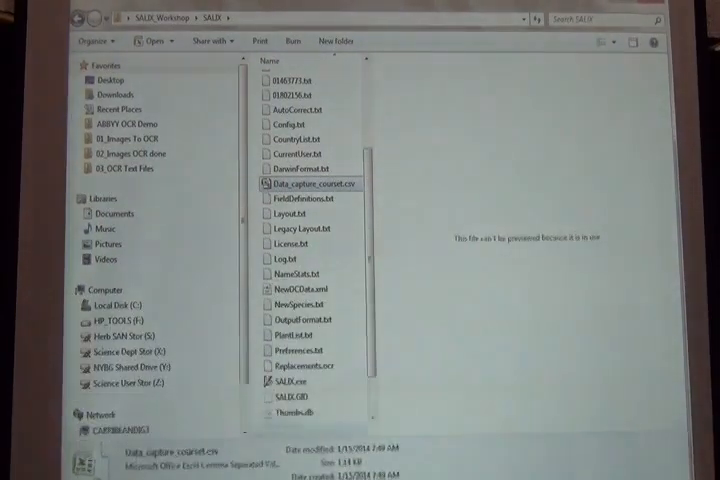
left_click_drag(371, 209, 371, 290)
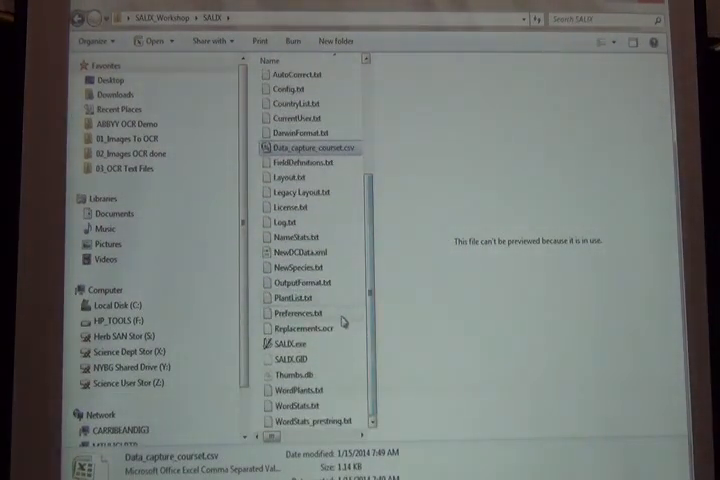
left_click(305, 302)
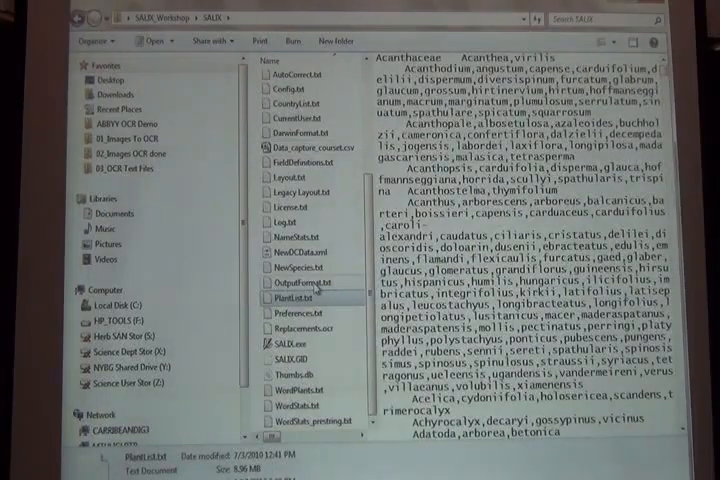
scroll(370, 108, "up", 2)
scroll(341, 267, "down", 2)
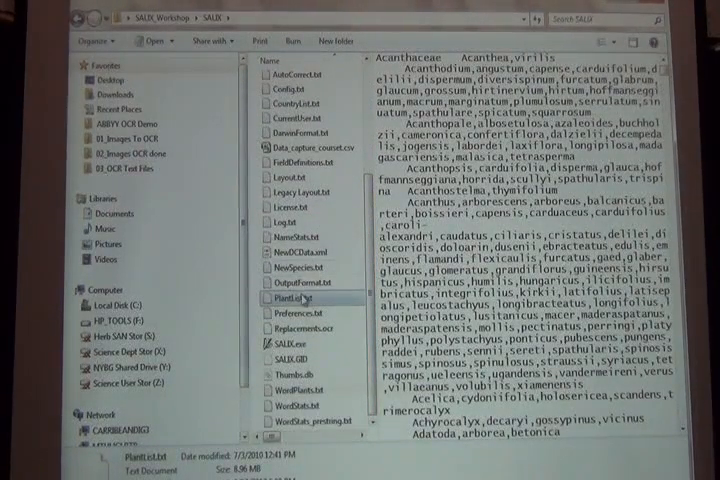
left_click(305, 302)
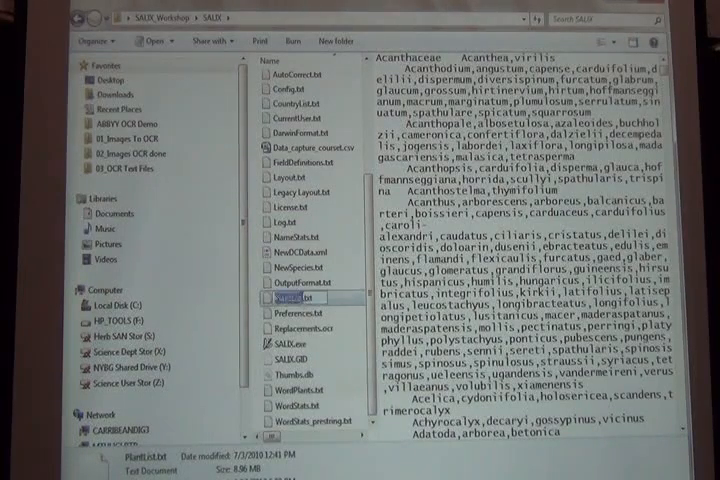
left_click(268, 305)
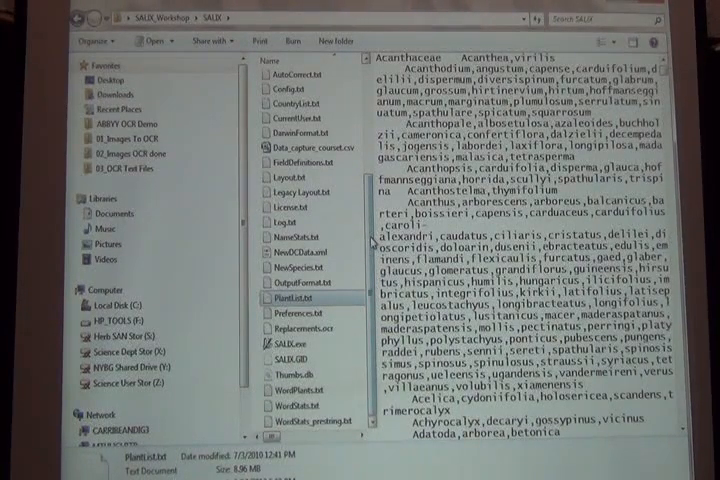
Step: Preview NewSpecies.txt with its barcoded Fabaceae, Asteraceae and Cactaceae entries, then return to PlantList.txt
left_click(305, 268)
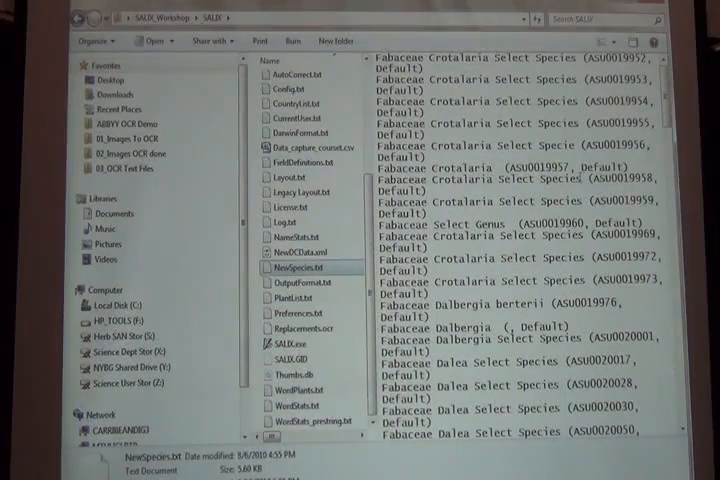
scroll(520, 245, "down", 8)
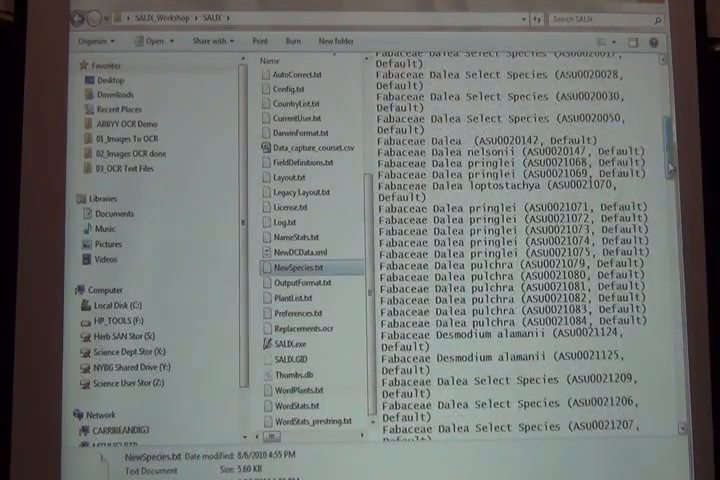
scroll(520, 245, "down", 7)
scroll(520, 245, "down", 7)
scroll(520, 245, "down", 7)
scroll(520, 245, "down", 7)
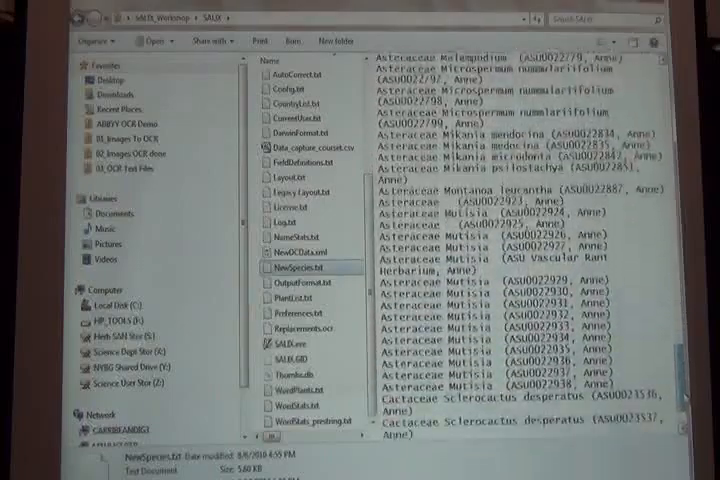
scroll(685, 397, "down", 1)
scroll(684, 405, "down", 1)
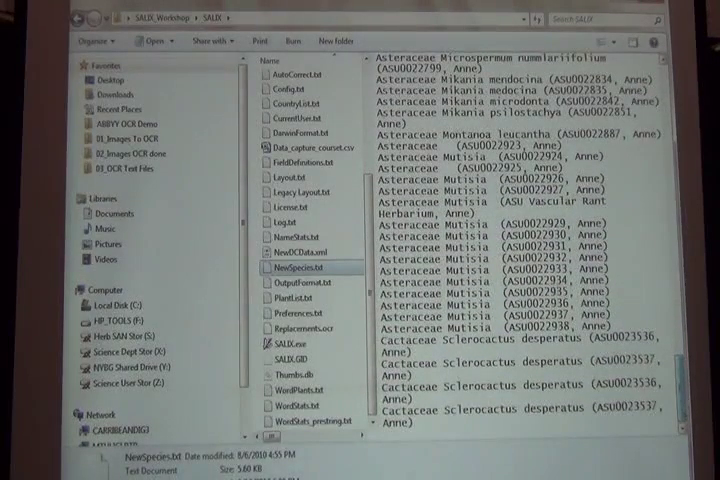
left_click(282, 297)
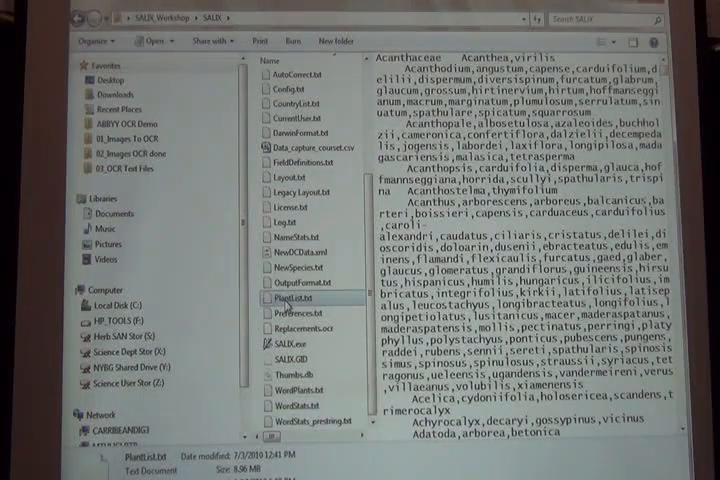